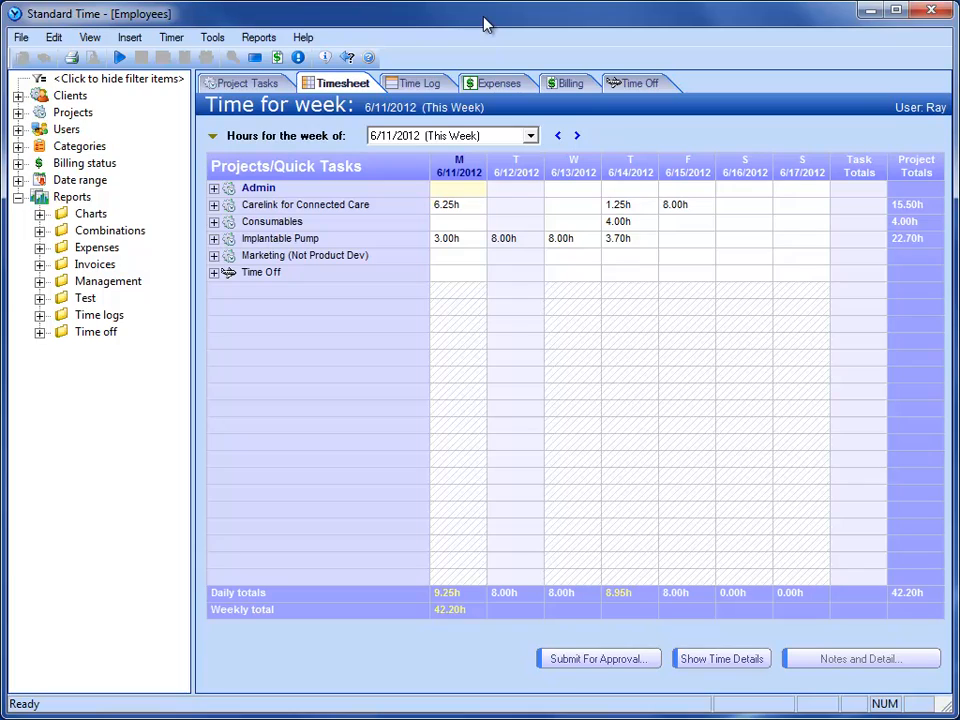
Step: Open the Project Resource Allocation chart and show its hours as an Availability bar chart
click(90, 37)
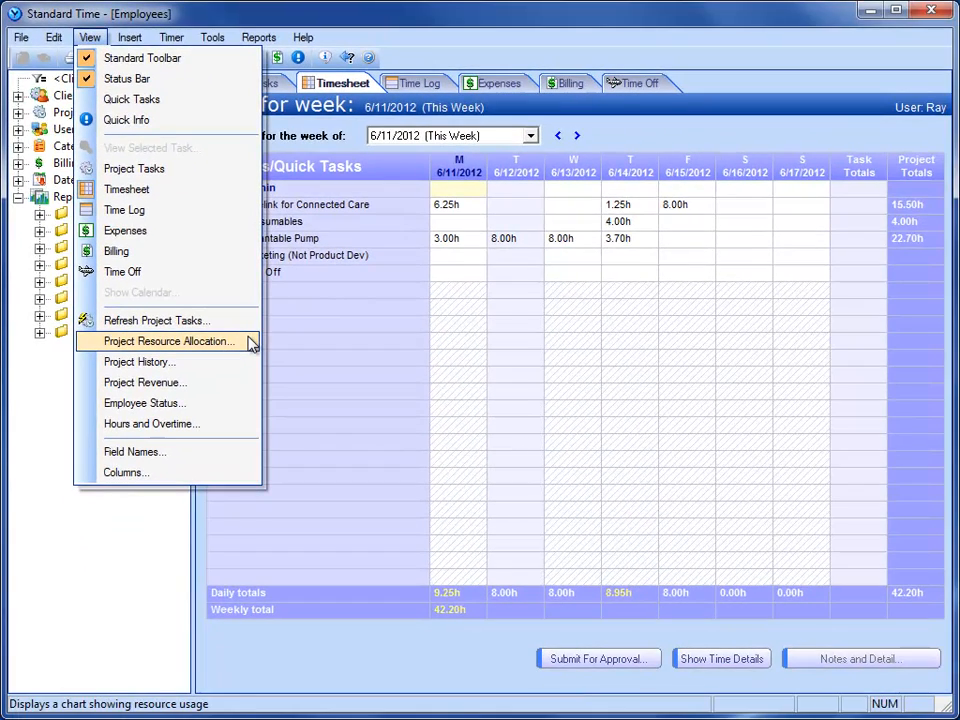
click(250, 342)
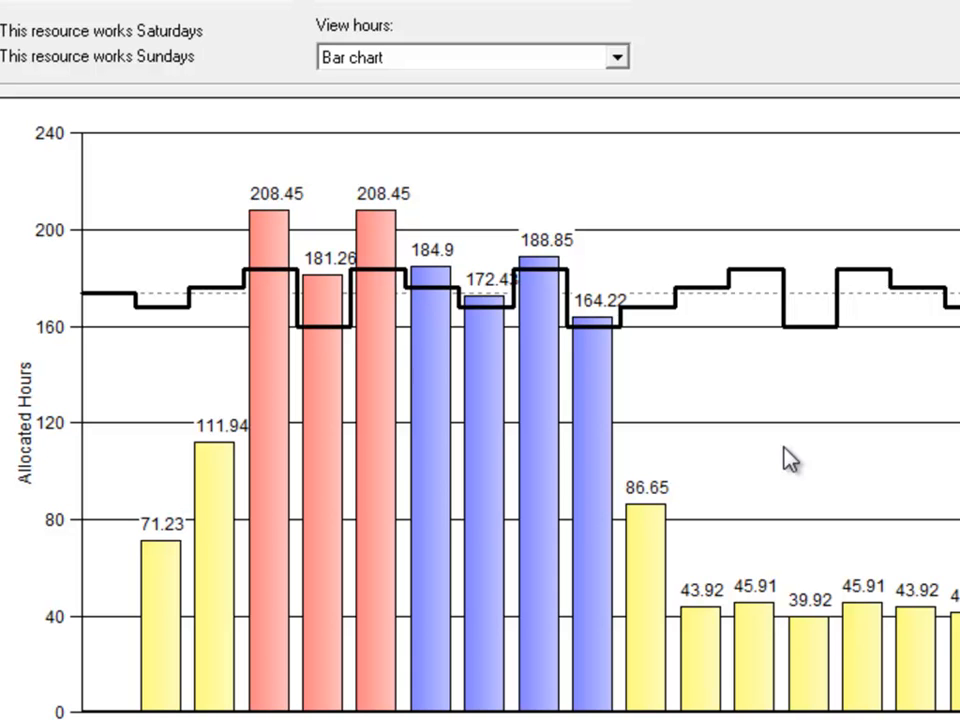
click(621, 60)
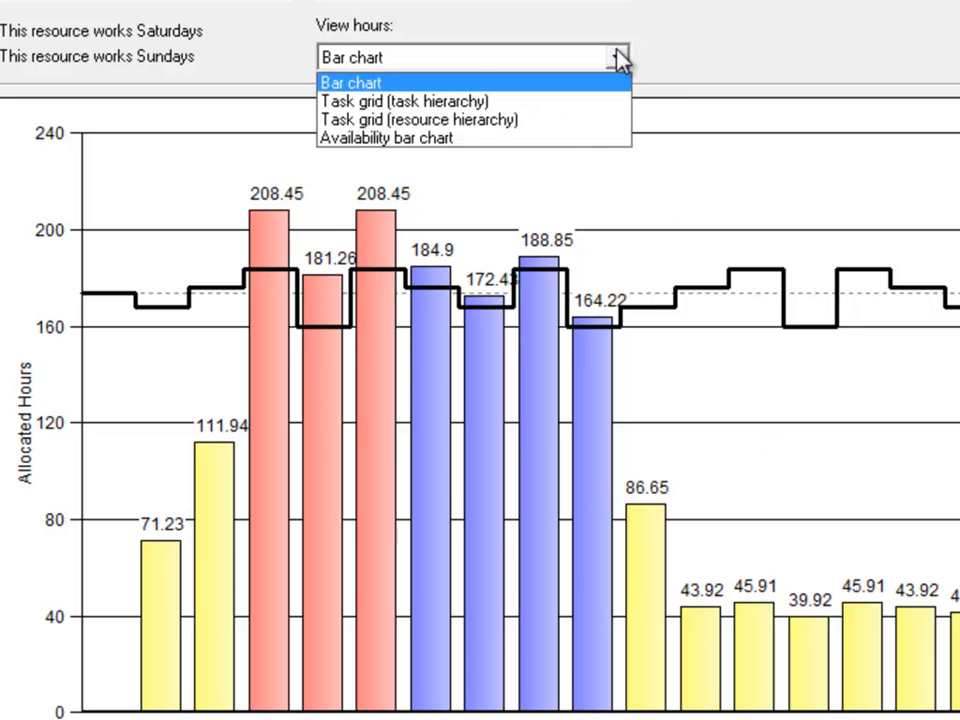
click(596, 139)
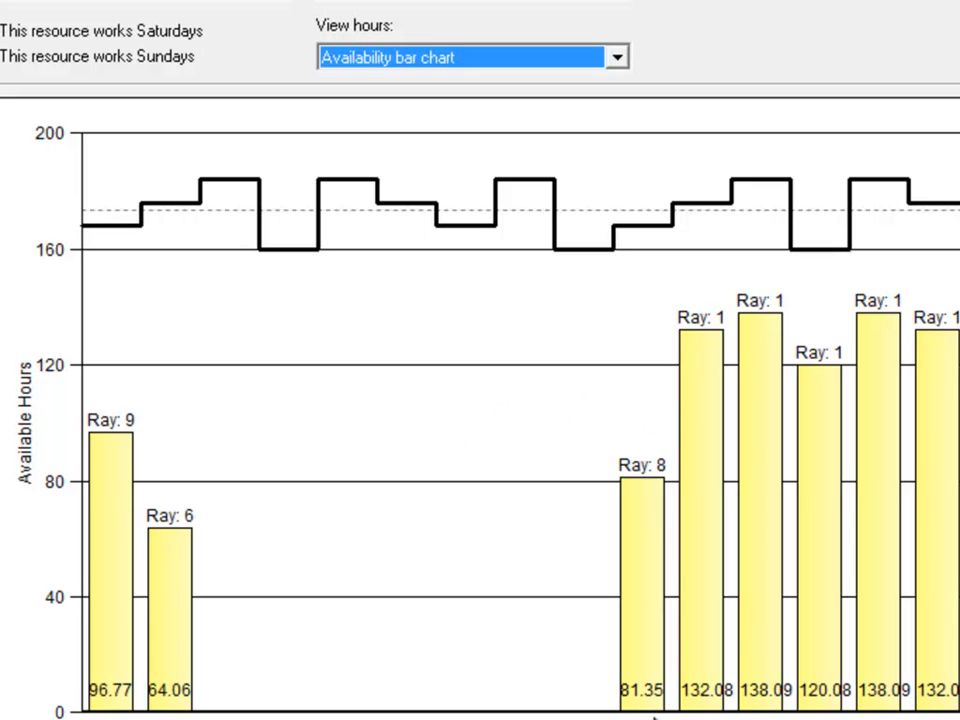
Step: Return the hours view to Bar chart, examine the allocated hours per month and close the resource allocation window
click(468, 62)
click(468, 86)
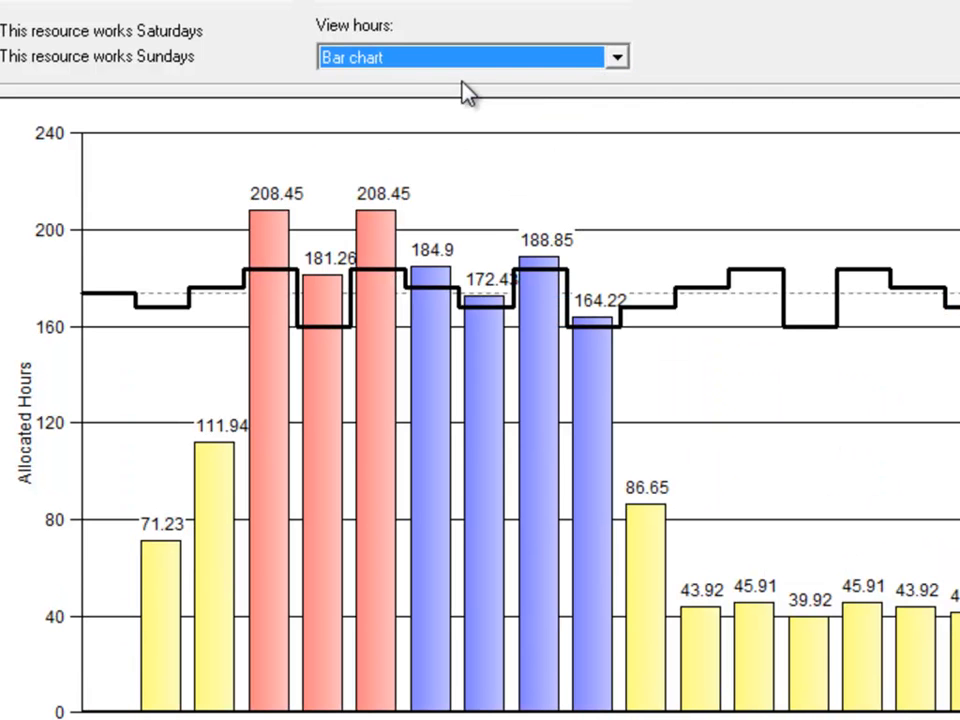
mouse_move(589, 369)
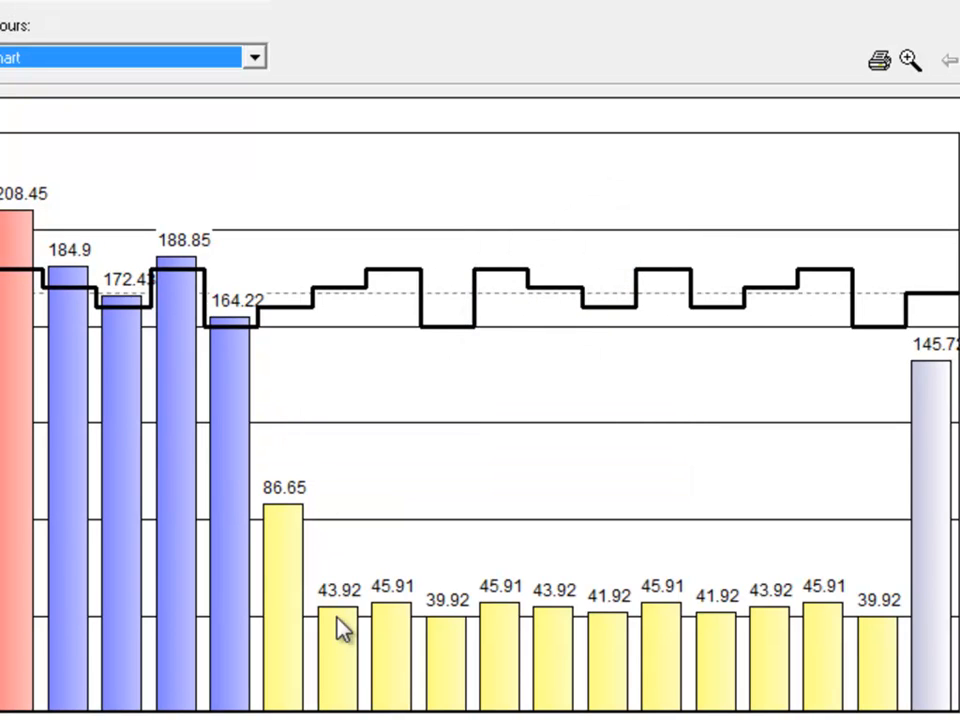
mouse_move(343, 624)
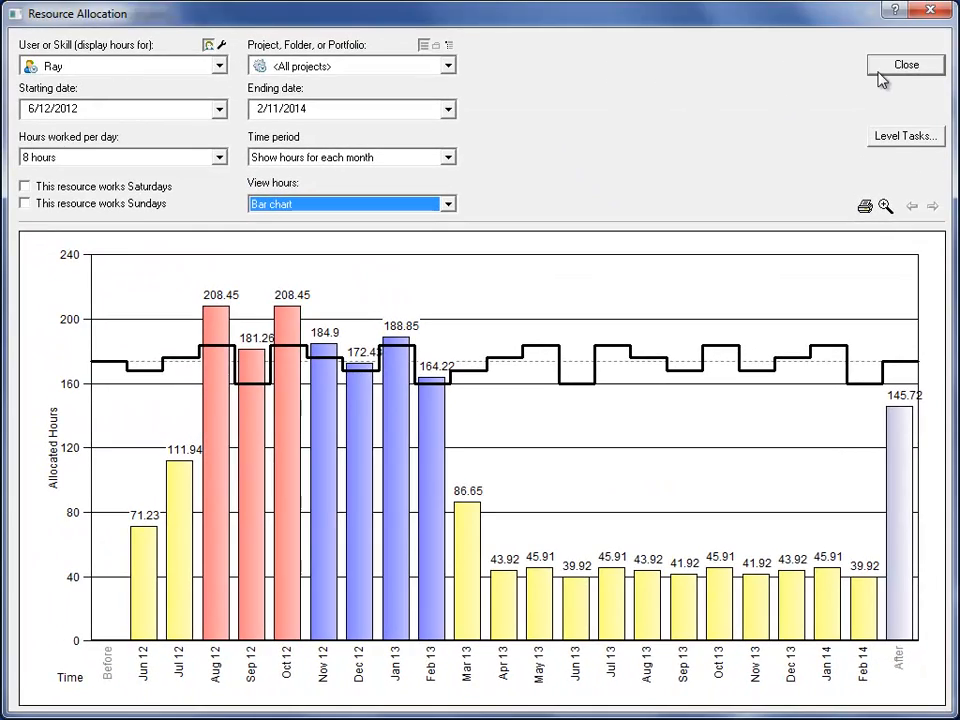
click(880, 72)
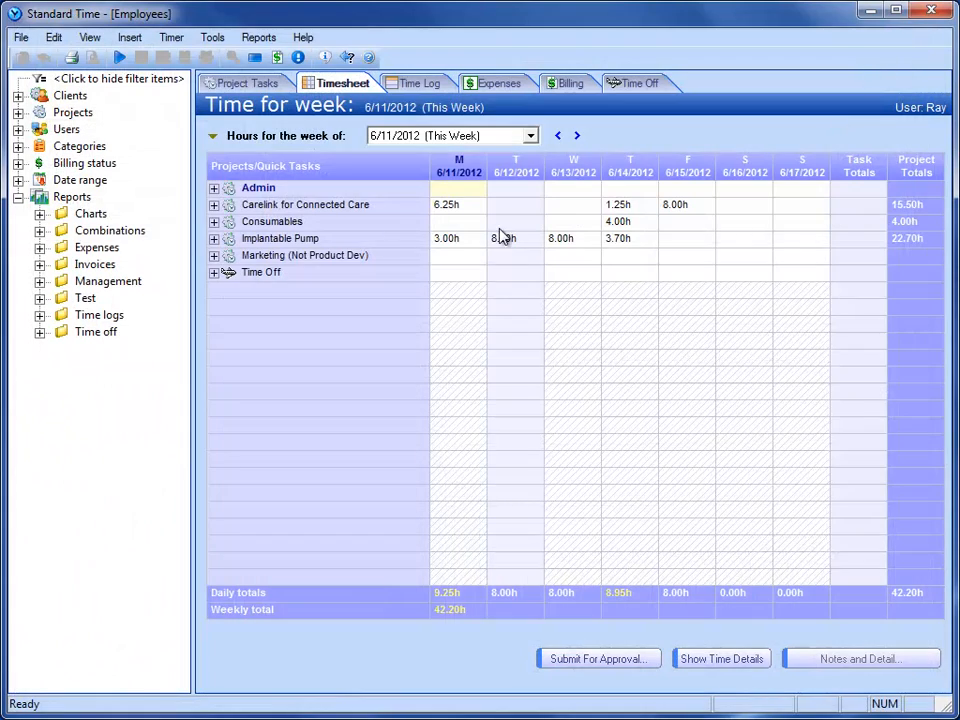
Step: Open the project list and inspect the percentage-of-schedule assignments for Carelink for Connected Care without changing them
click(213, 40)
click(214, 58)
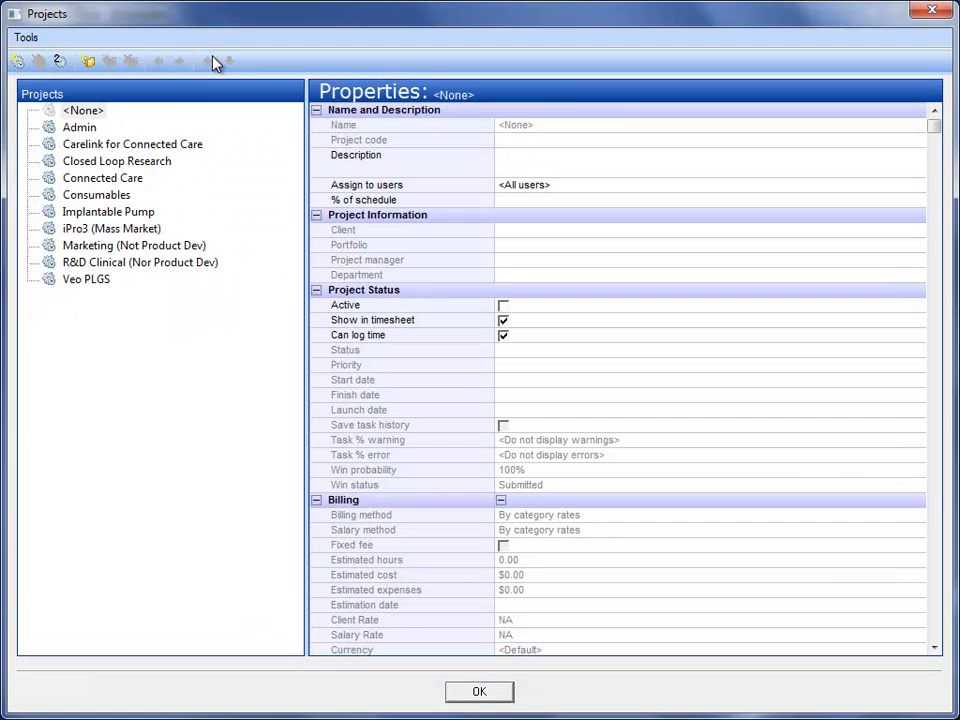
click(92, 148)
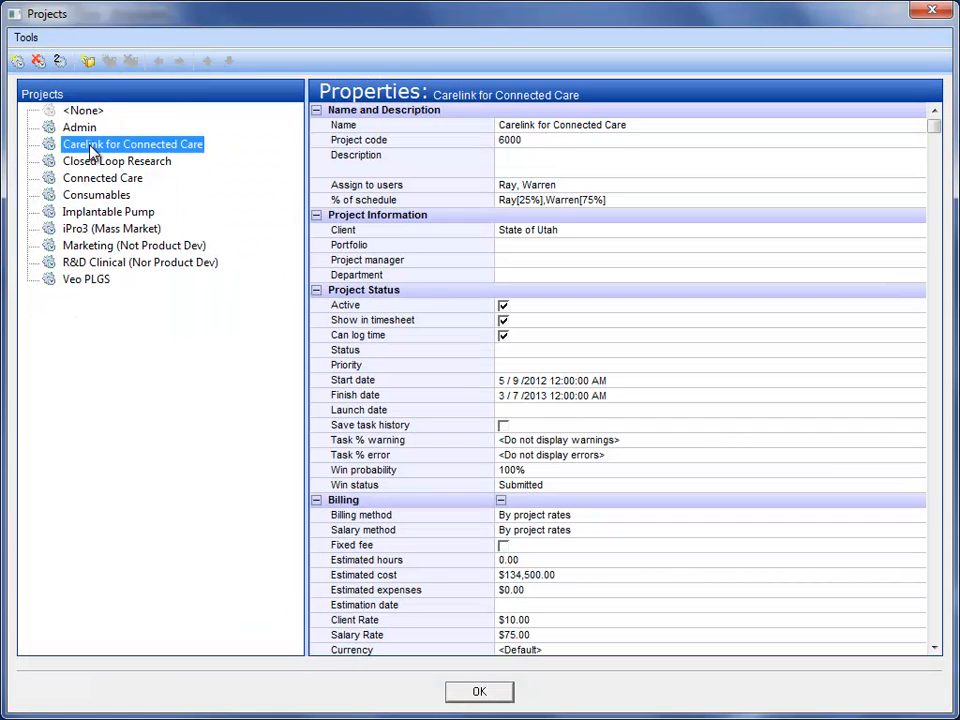
click(636, 204)
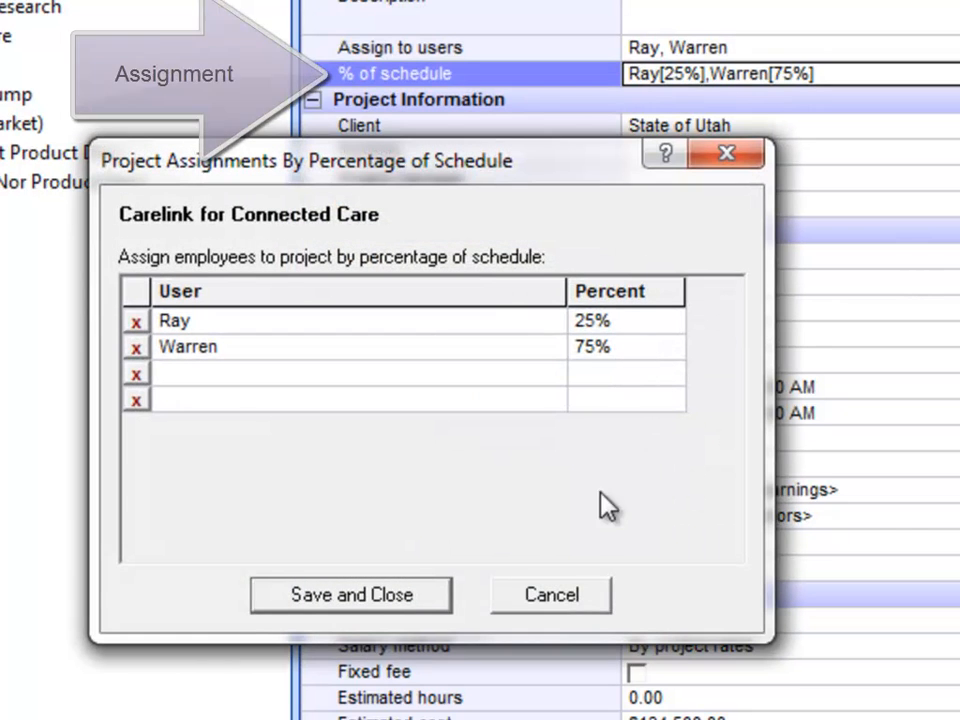
click(572, 598)
Step: Inspect the percentage-of-schedule assignments for the Closed Loop Research project without saving changes
click(45, 10)
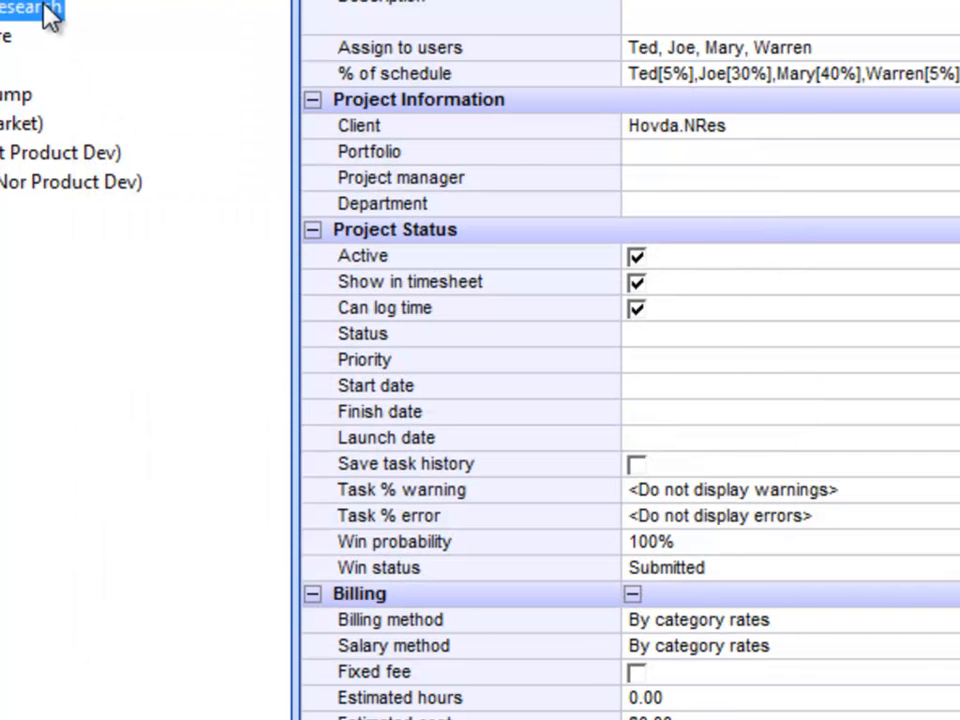
click(790, 74)
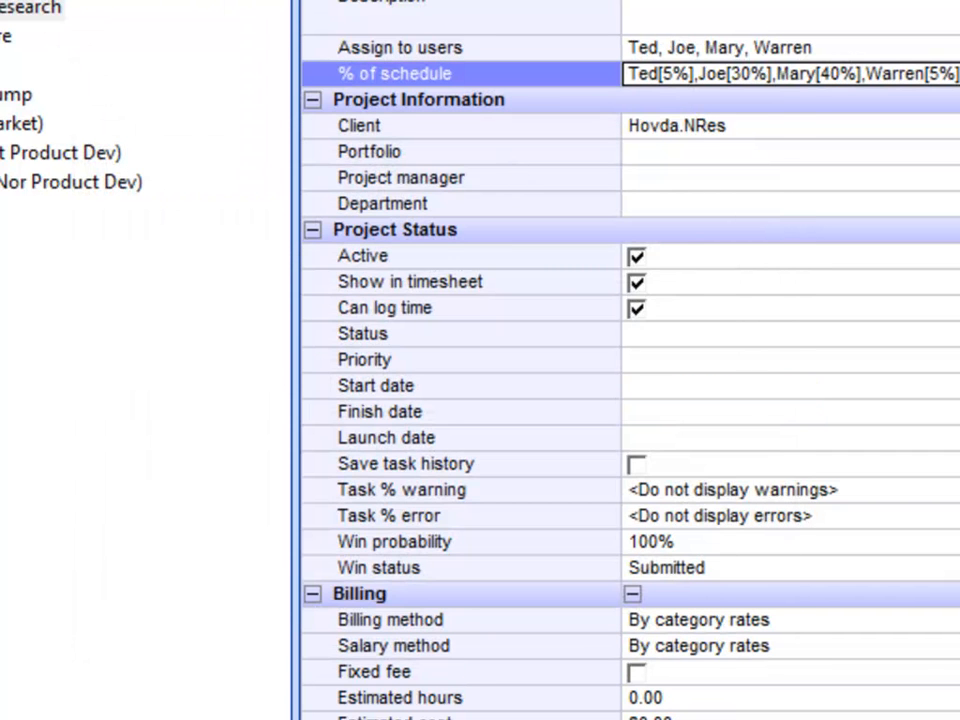
click(955, 74)
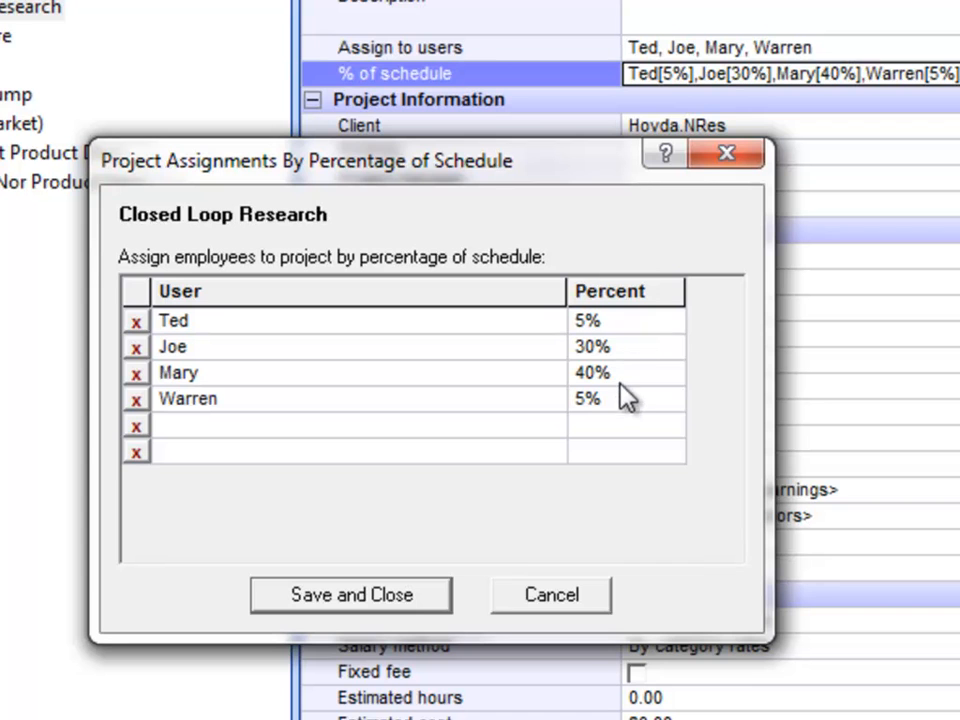
click(597, 594)
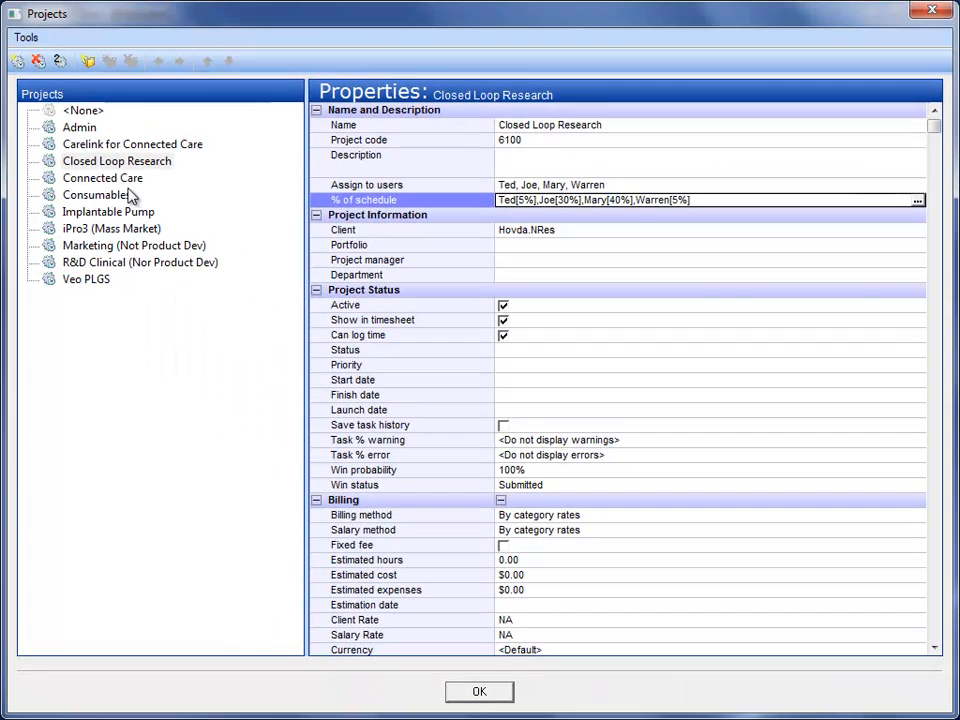
Step: Inspect the percentage-of-schedule assignments for the Connected Care project, dismiss them and close the project list
click(120, 180)
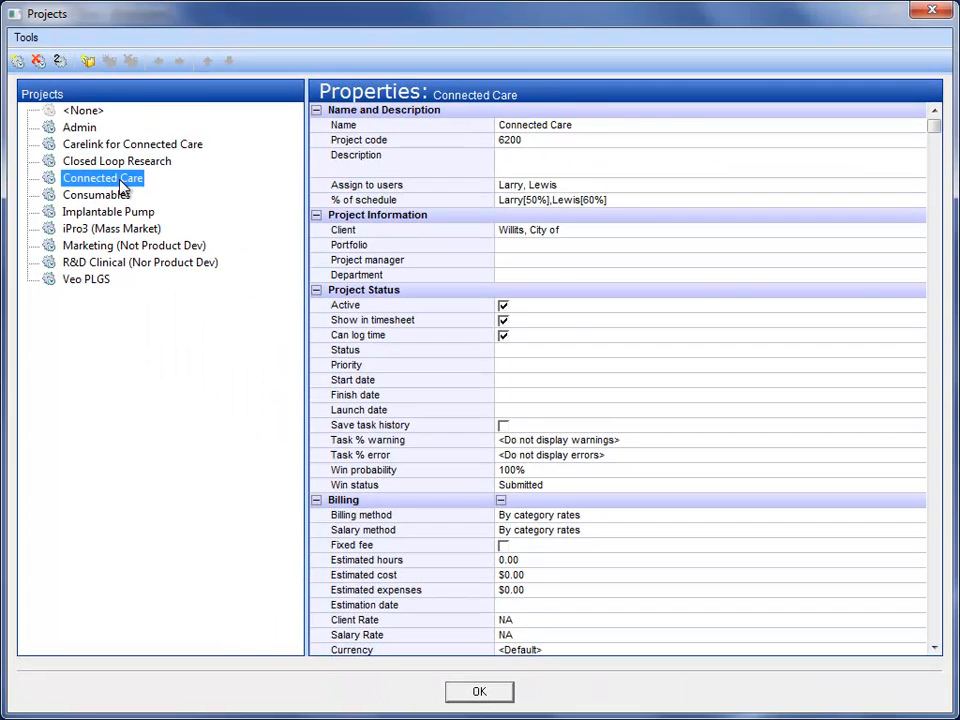
click(666, 202)
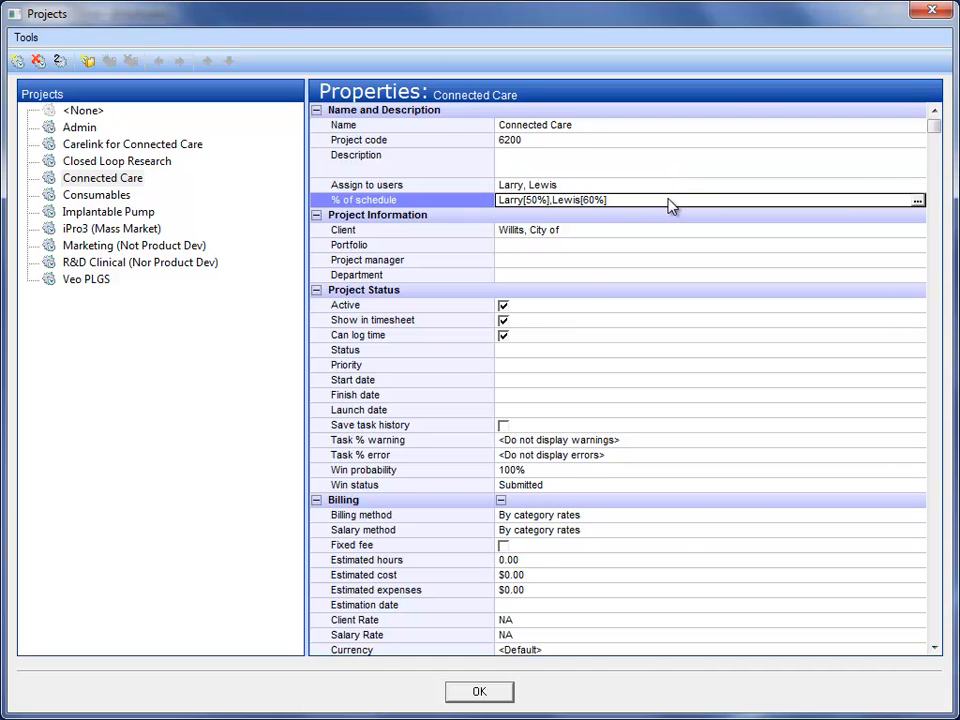
click(917, 201)
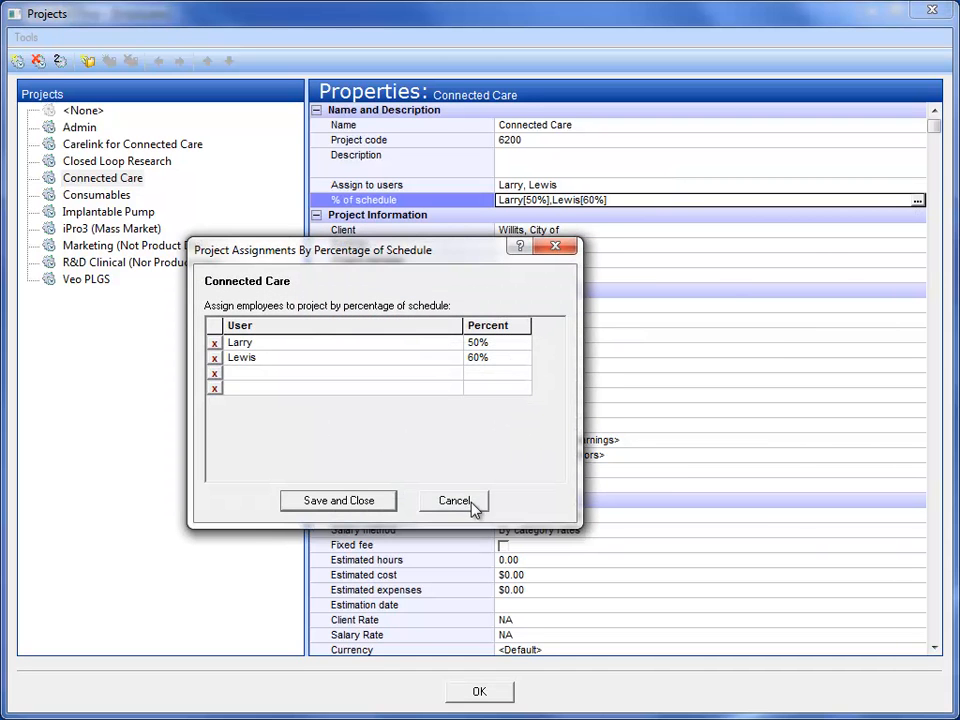
click(455, 501)
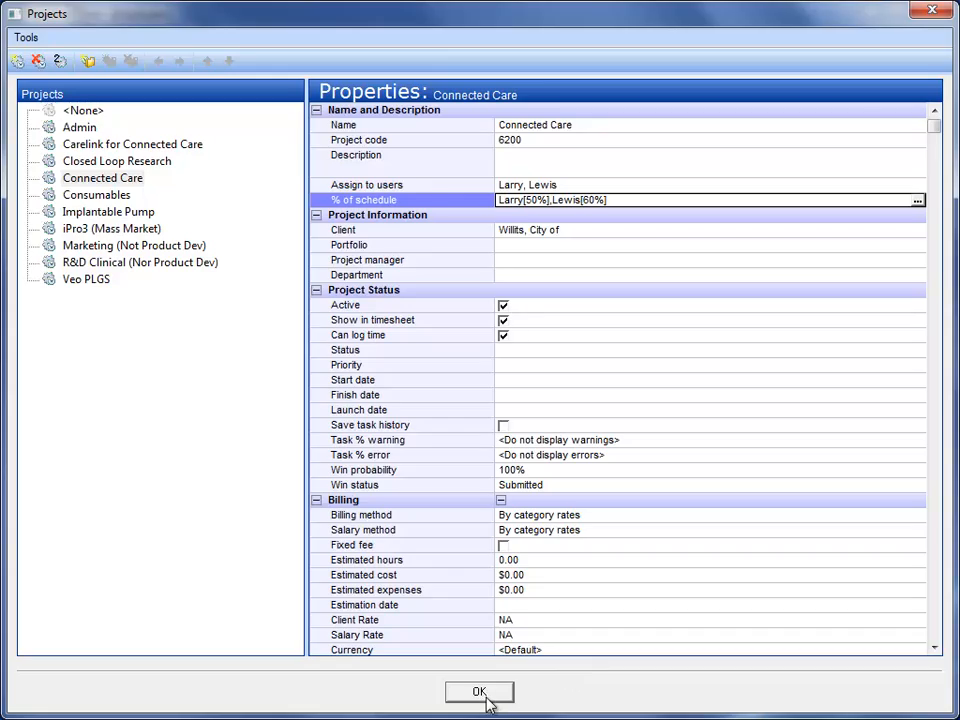
click(486, 699)
Step: Reopen the Project Resource Allocation chart to examine the hours produced by the percentage assignments, and close it
click(92, 37)
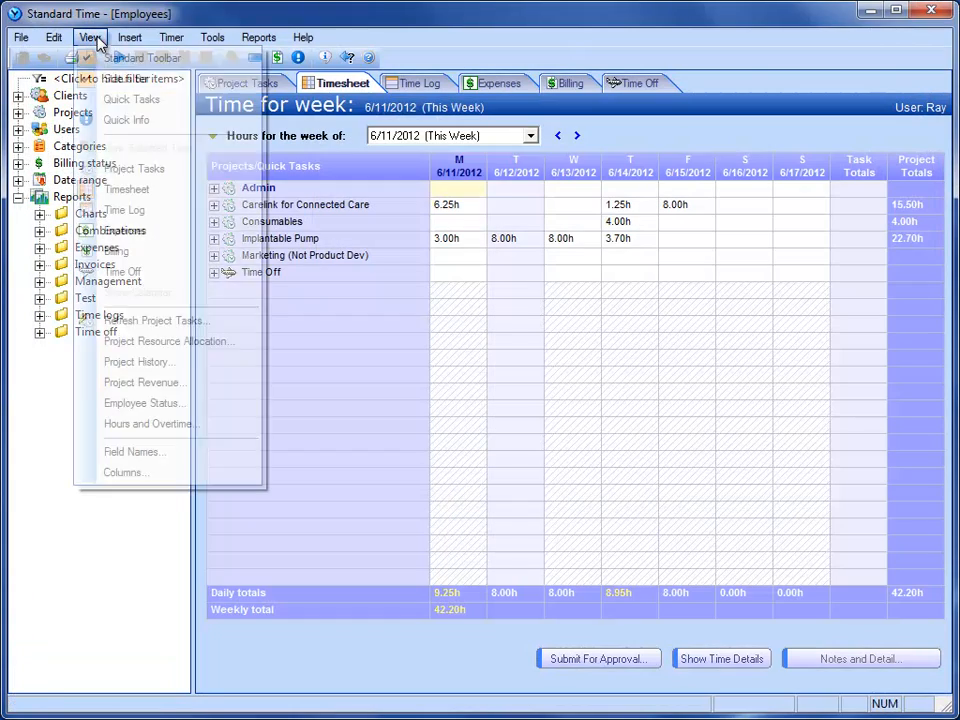
click(246, 343)
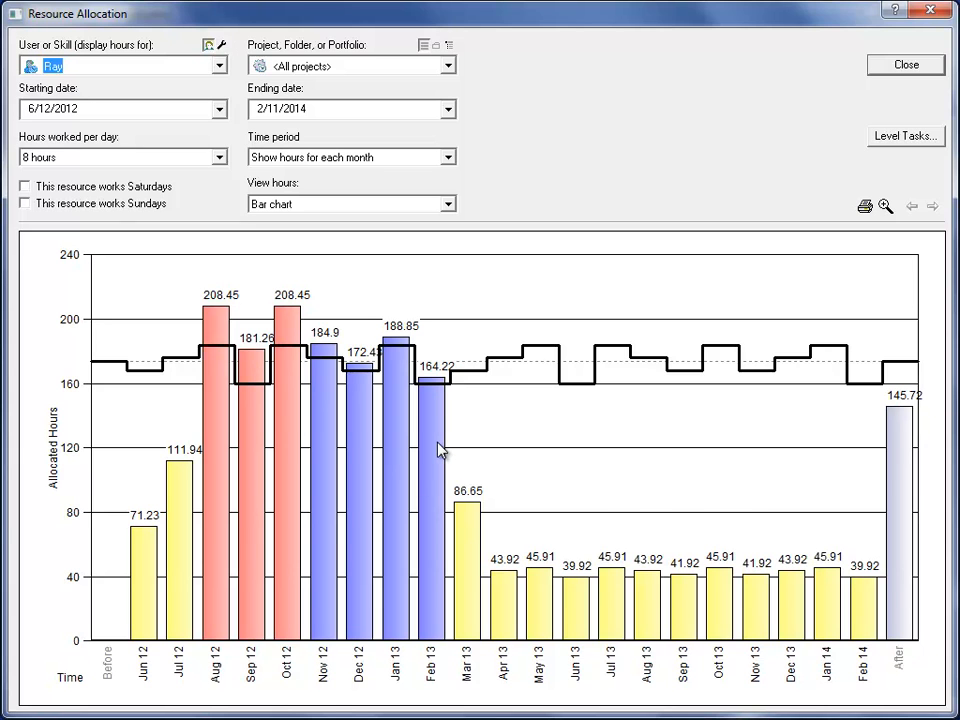
mouse_move(439, 450)
click(886, 66)
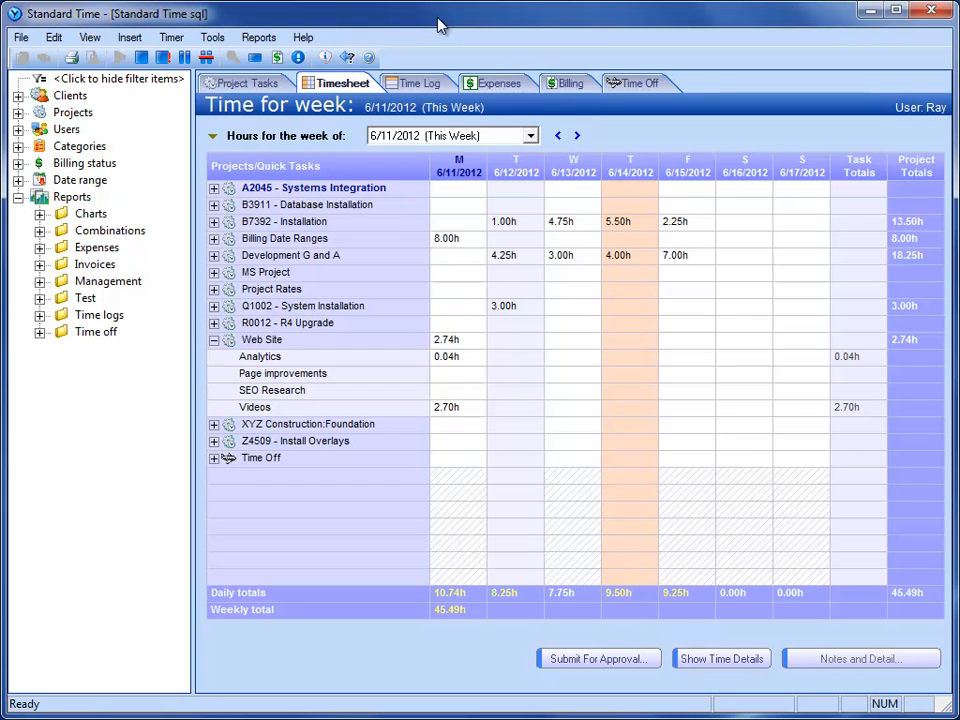
Step: Open Project Resource Allocation in the Standard Time sql database and view the hours as an Availability bar chart
click(90, 36)
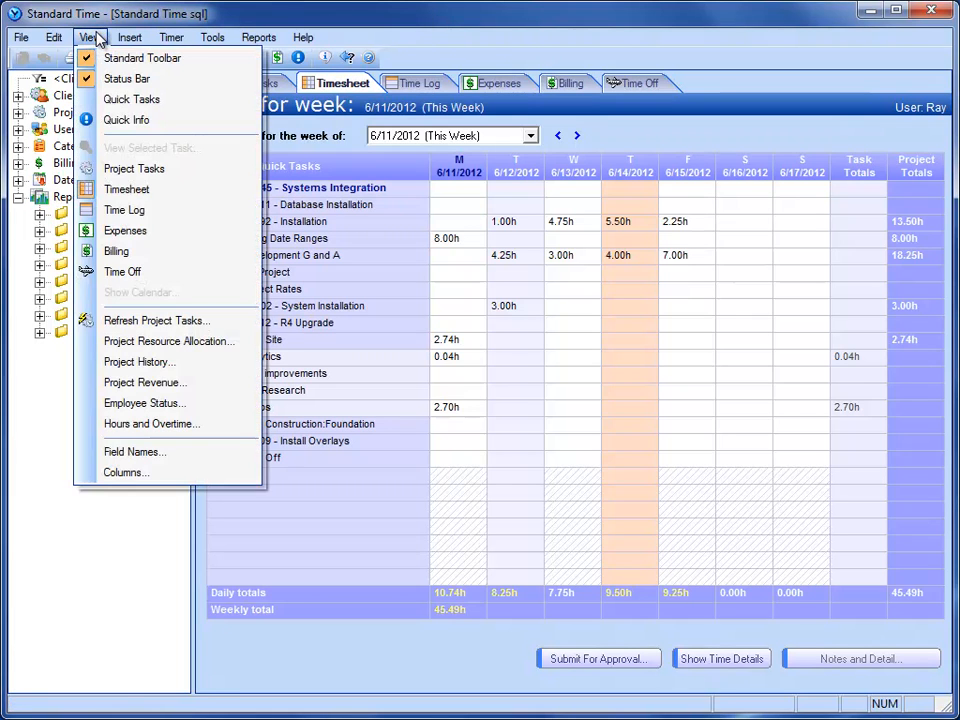
click(246, 344)
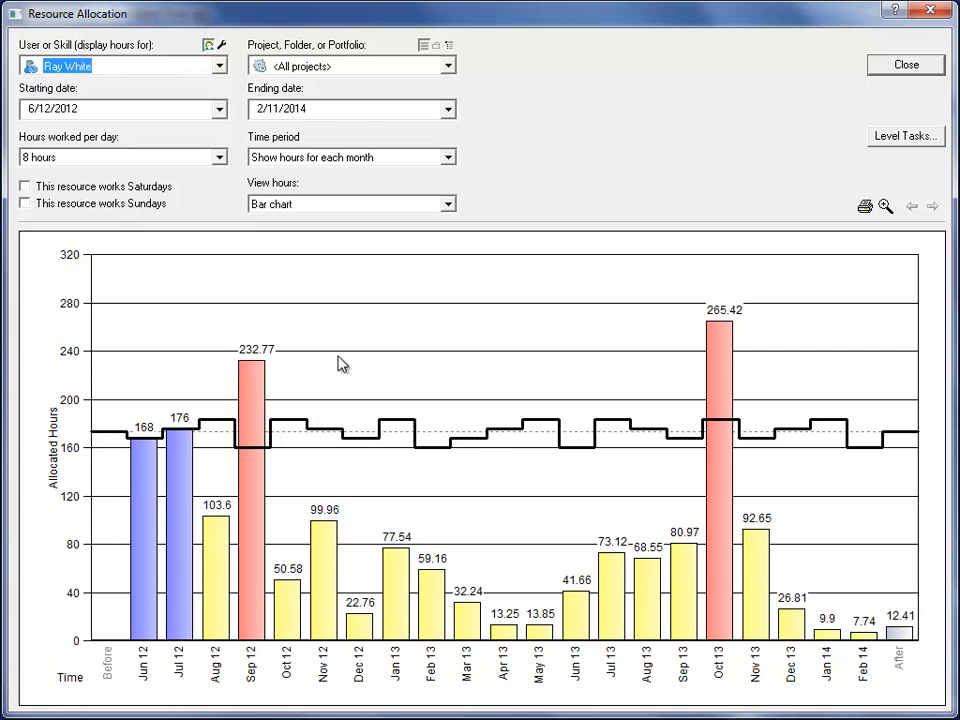
mouse_move(247, 395)
click(447, 203)
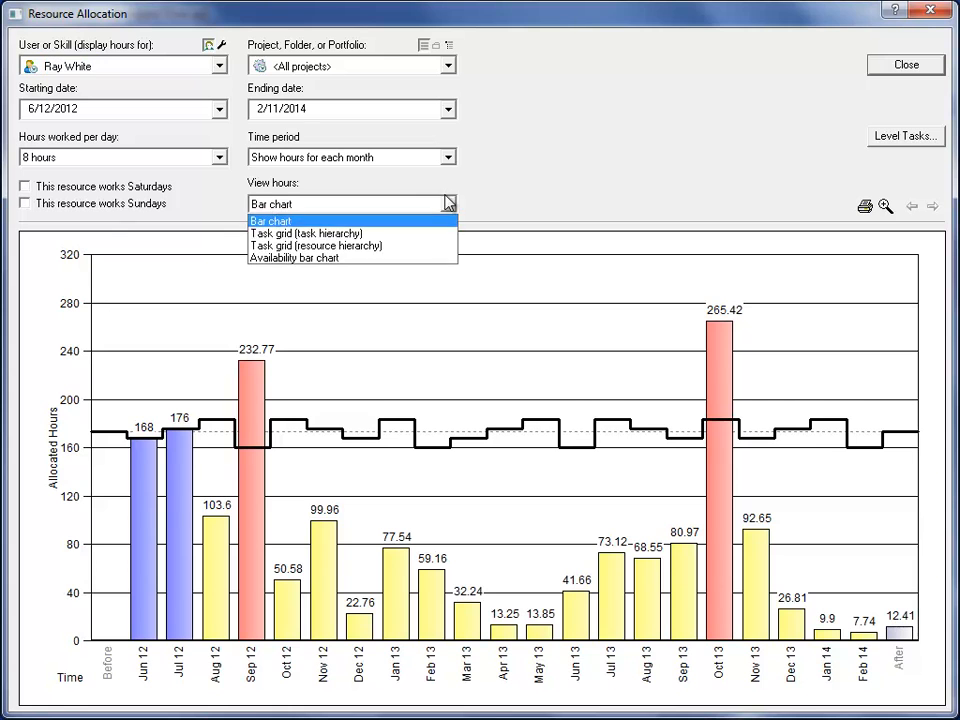
click(426, 257)
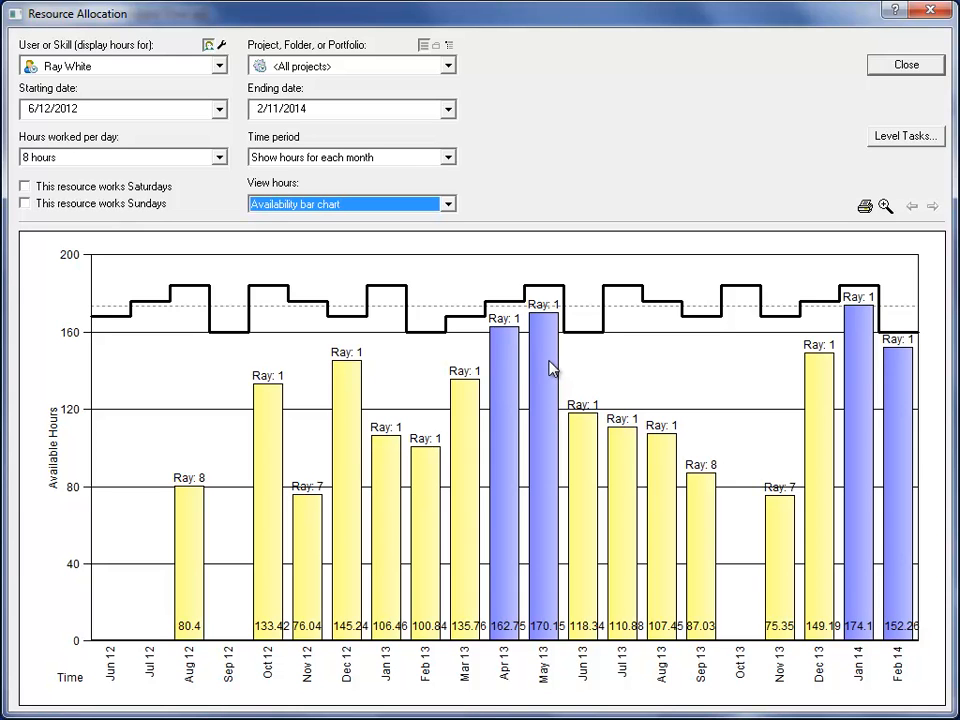
Step: Switch the allocation hours from availability back to Bar chart and close the resource allocation window
click(364, 204)
click(343, 221)
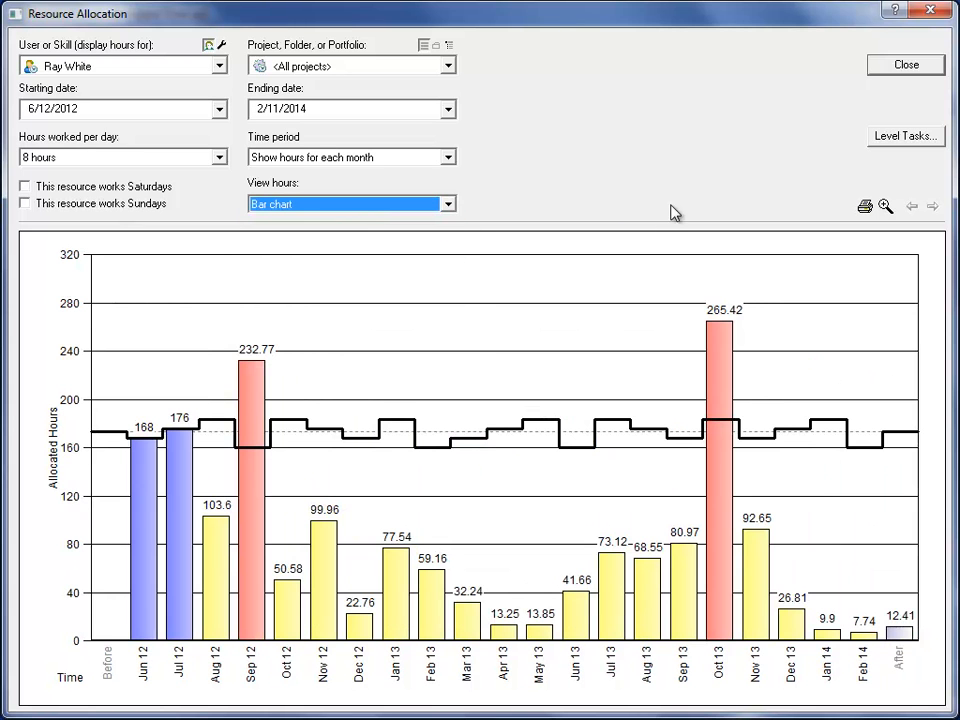
click(868, 64)
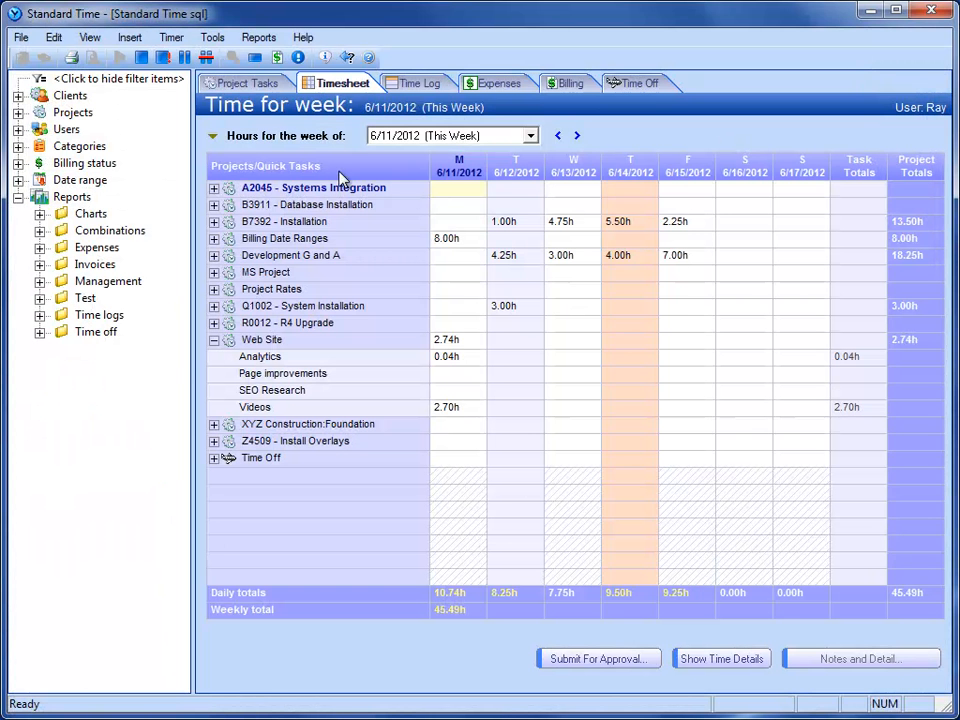
Step: Examine the project tasks with their durations and actual work, and compare them with the Project Resource Allocation chart
click(250, 84)
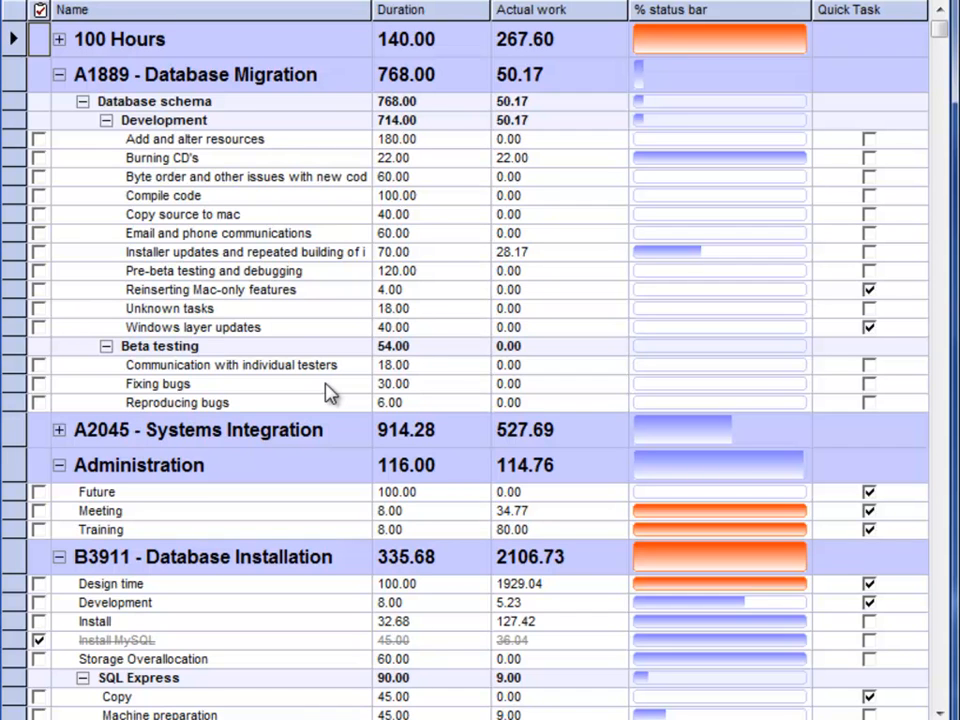
drag(940, 45, 940, 221)
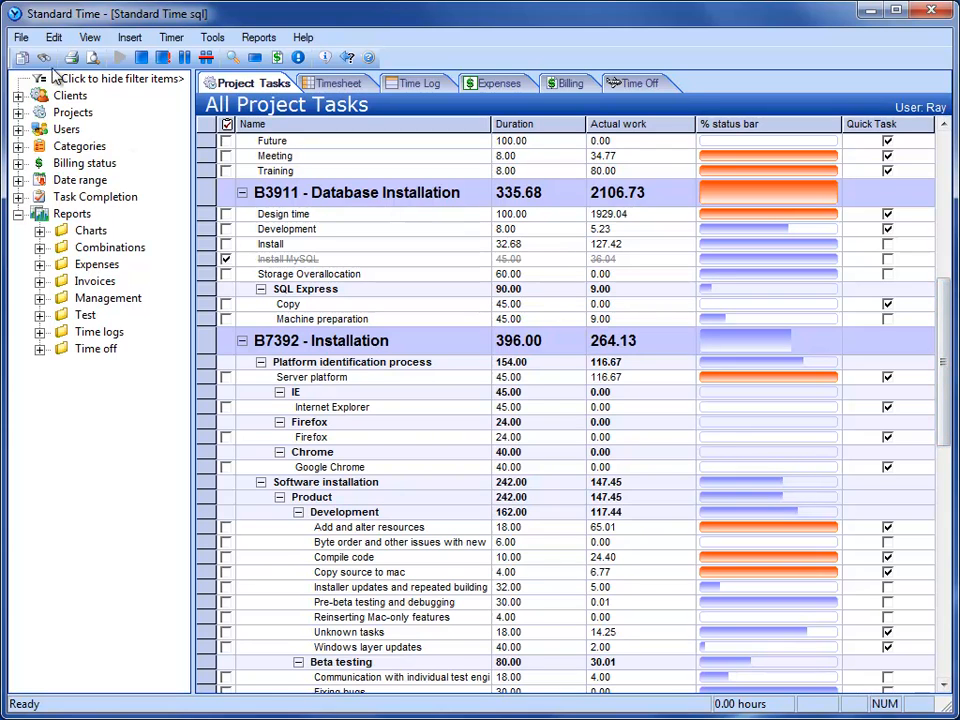
click(80, 39)
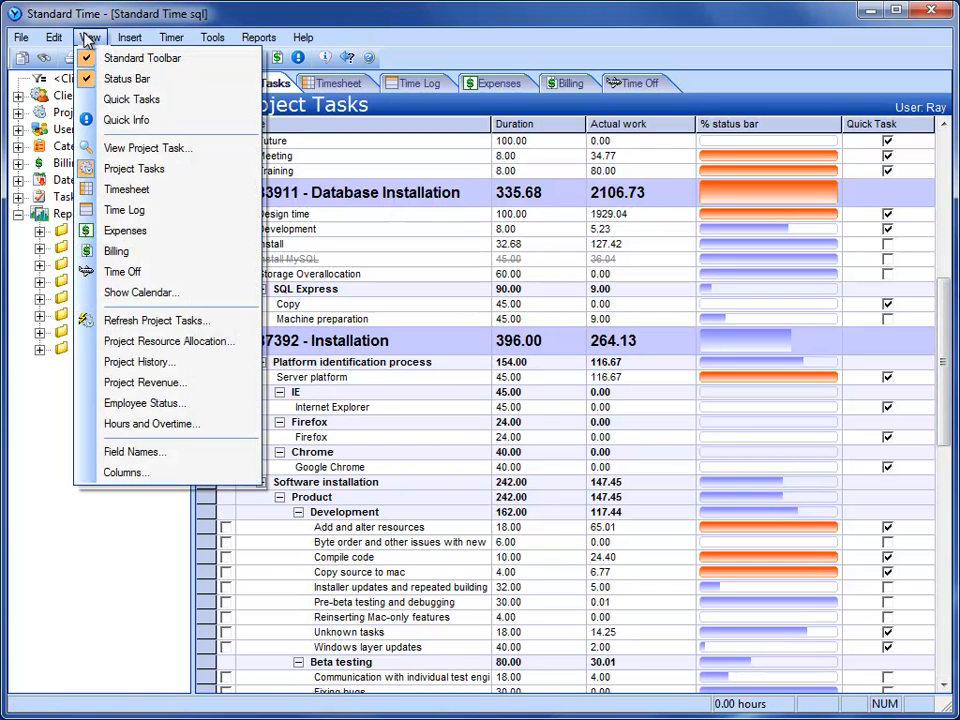
click(238, 344)
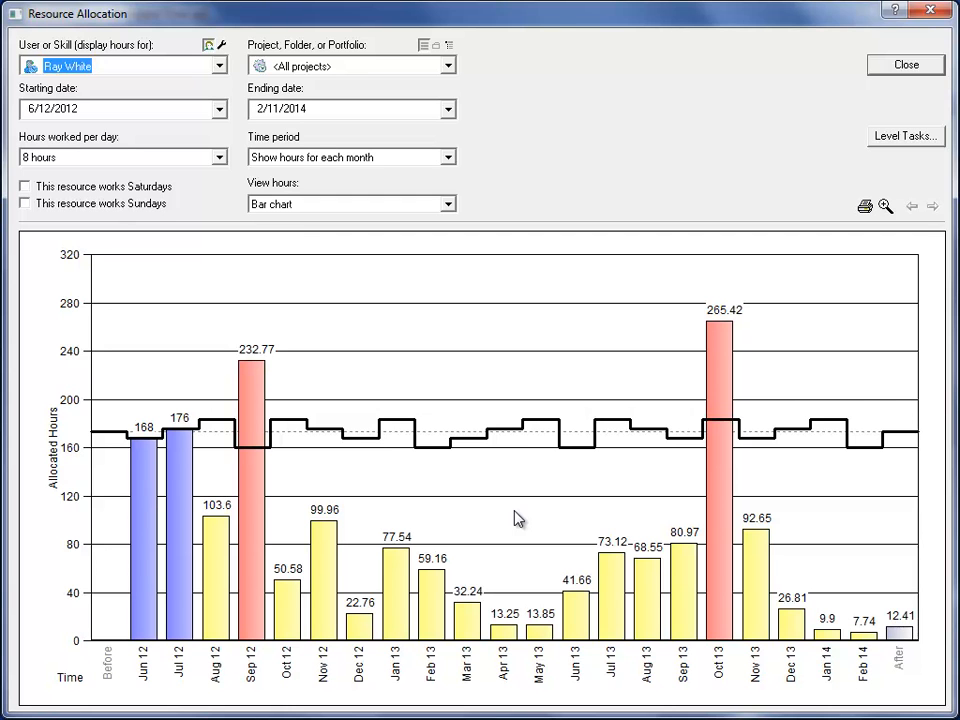
click(900, 65)
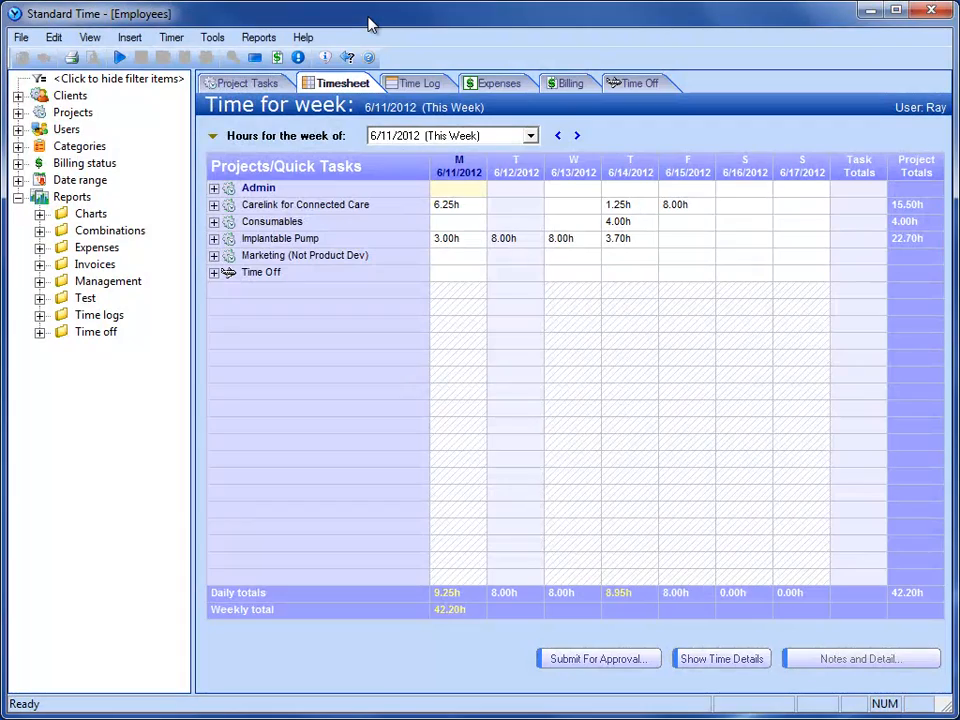
Step: In the Employees database, open the project list and show the properties of the Closed Loop Research project
click(214, 38)
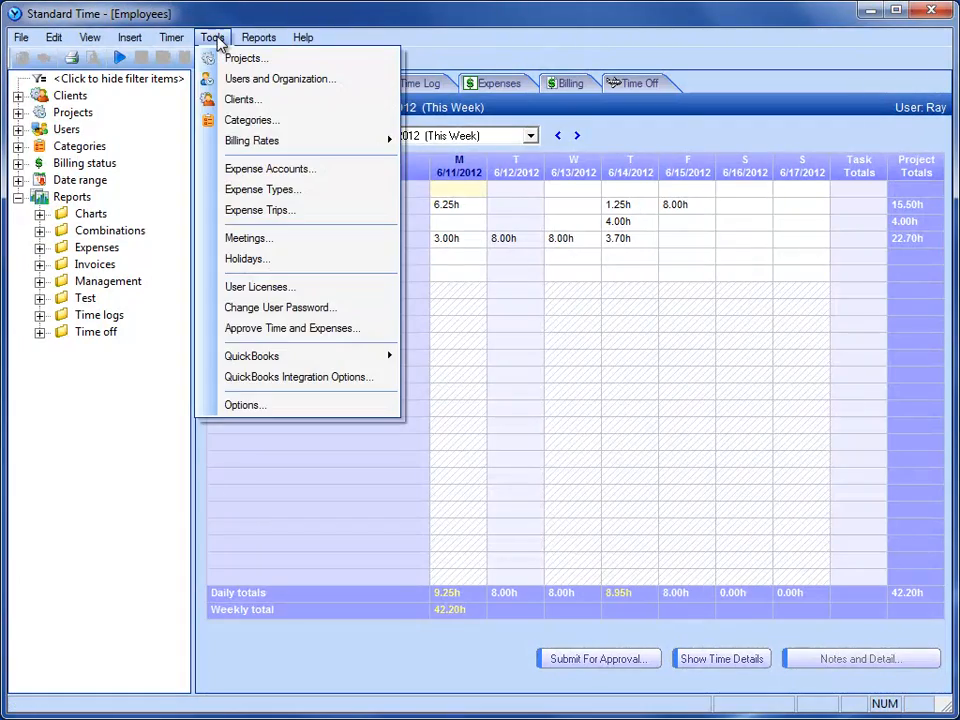
click(284, 60)
click(66, 162)
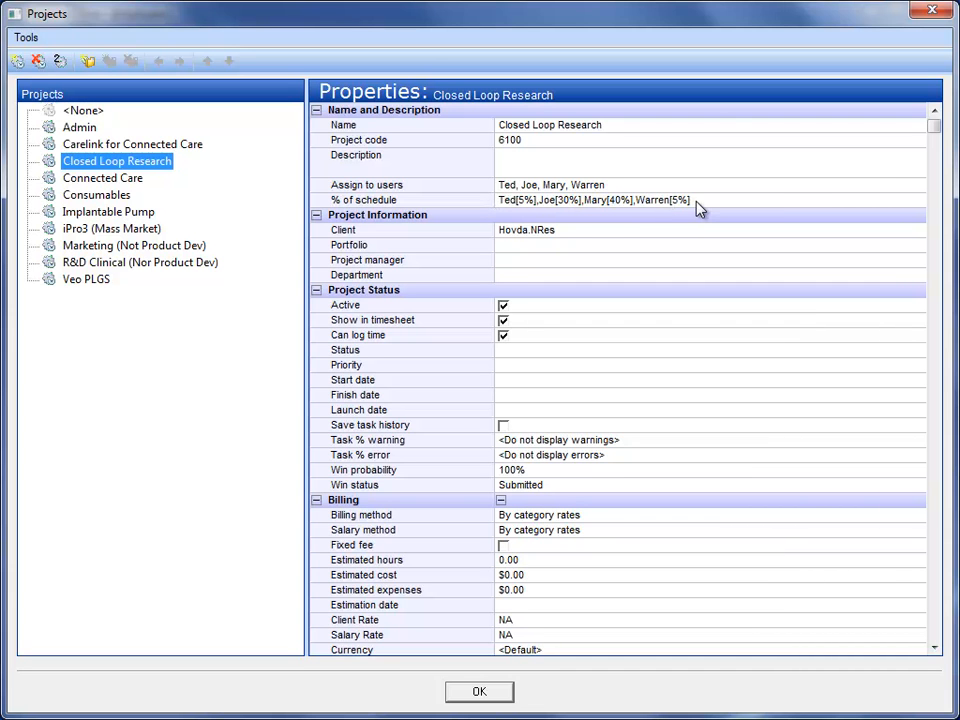
Step: Close the project list and view the start and due date fields of a new project task, discarding the task
click(503, 695)
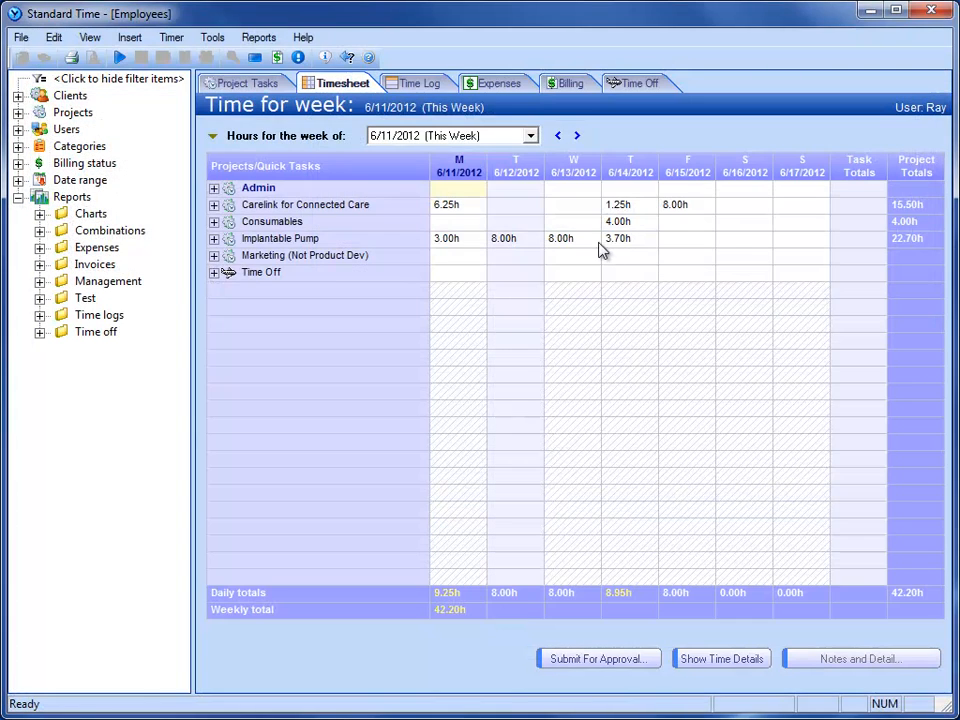
click(263, 86)
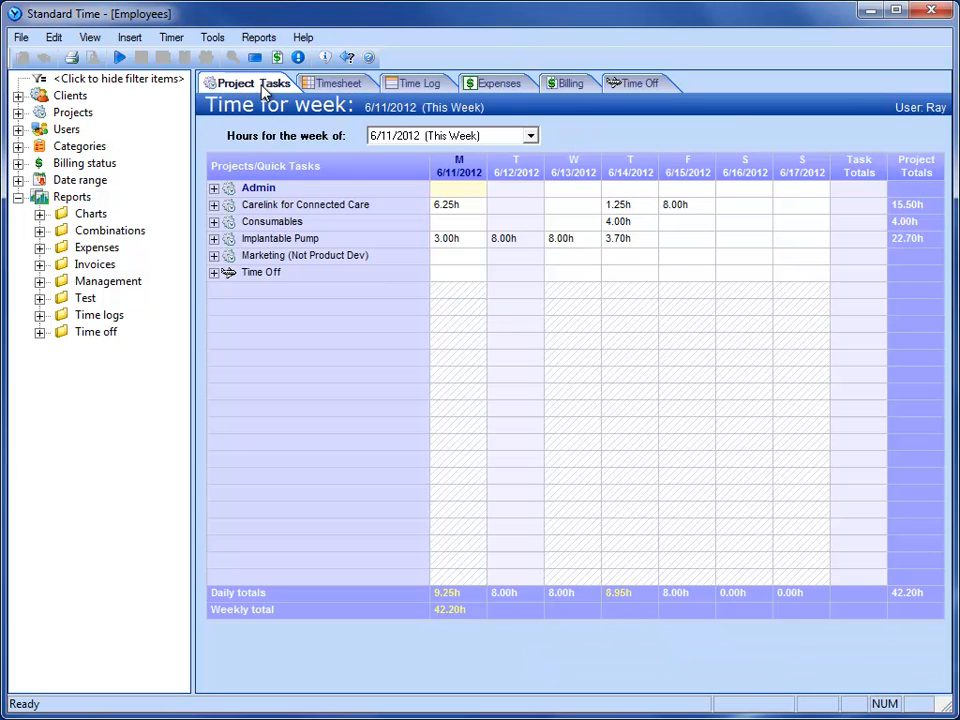
click(130, 40)
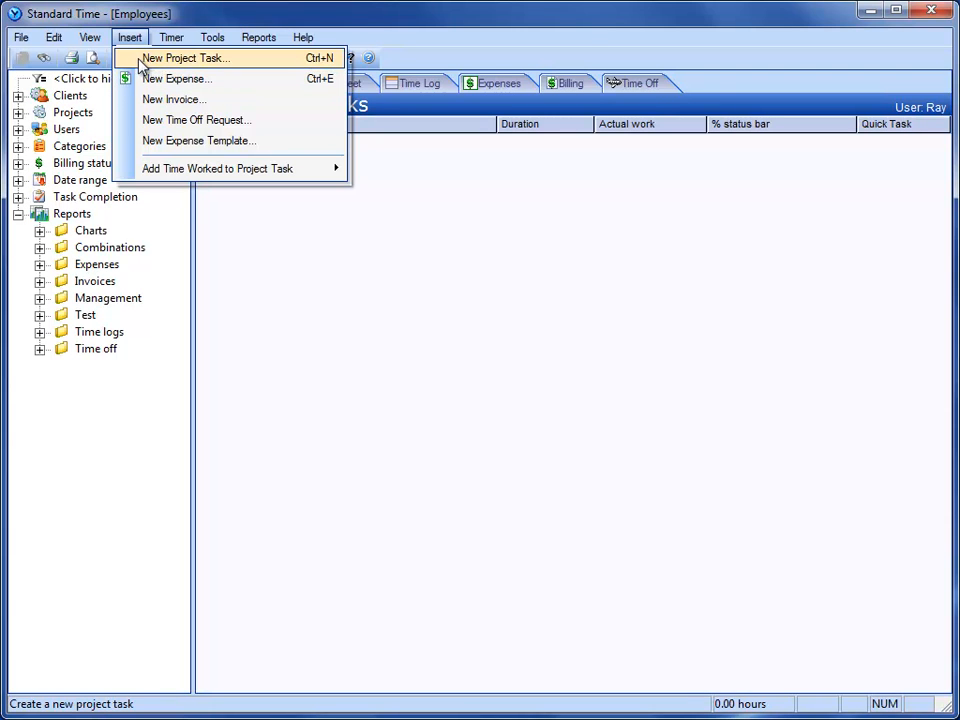
click(138, 64)
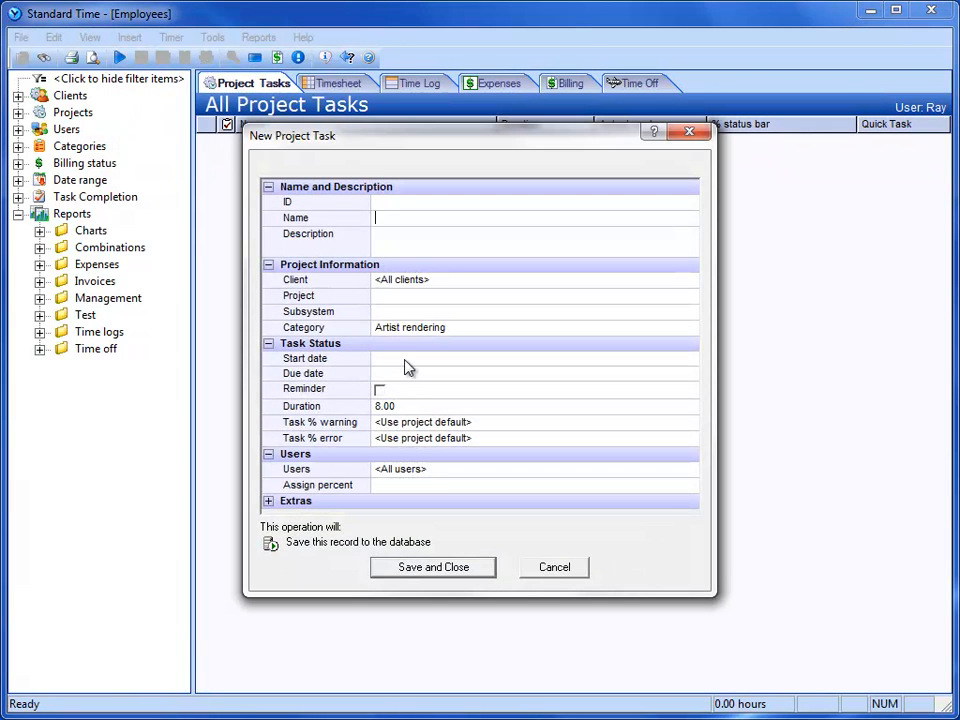
click(405, 366)
click(400, 376)
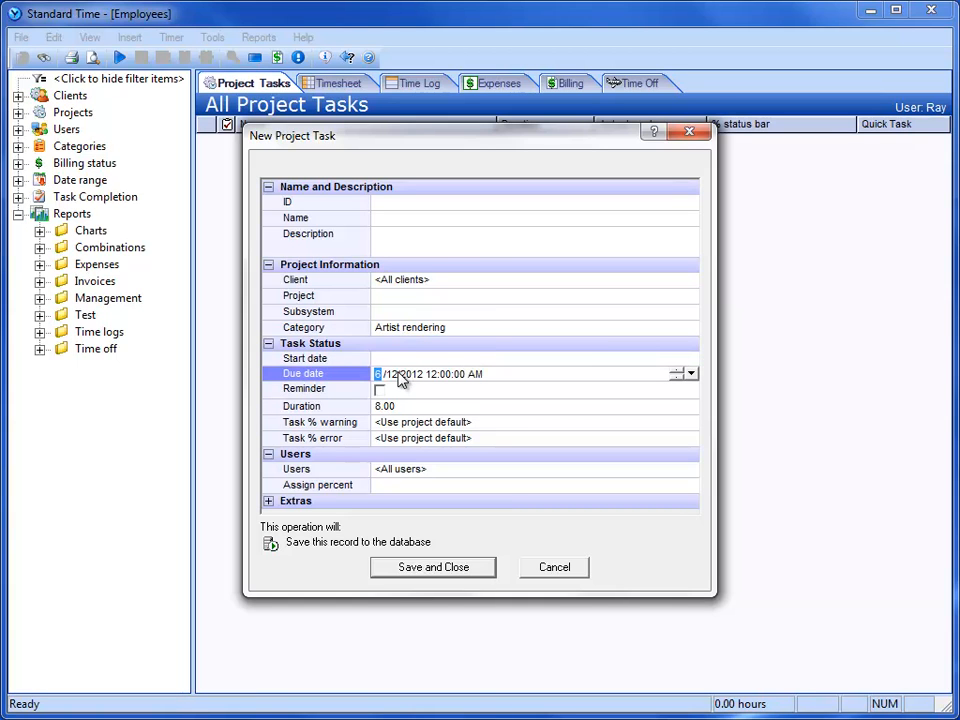
click(554, 567)
Step: Open Project Resource Allocation to view the allocated hours chart for the Employees database
click(100, 40)
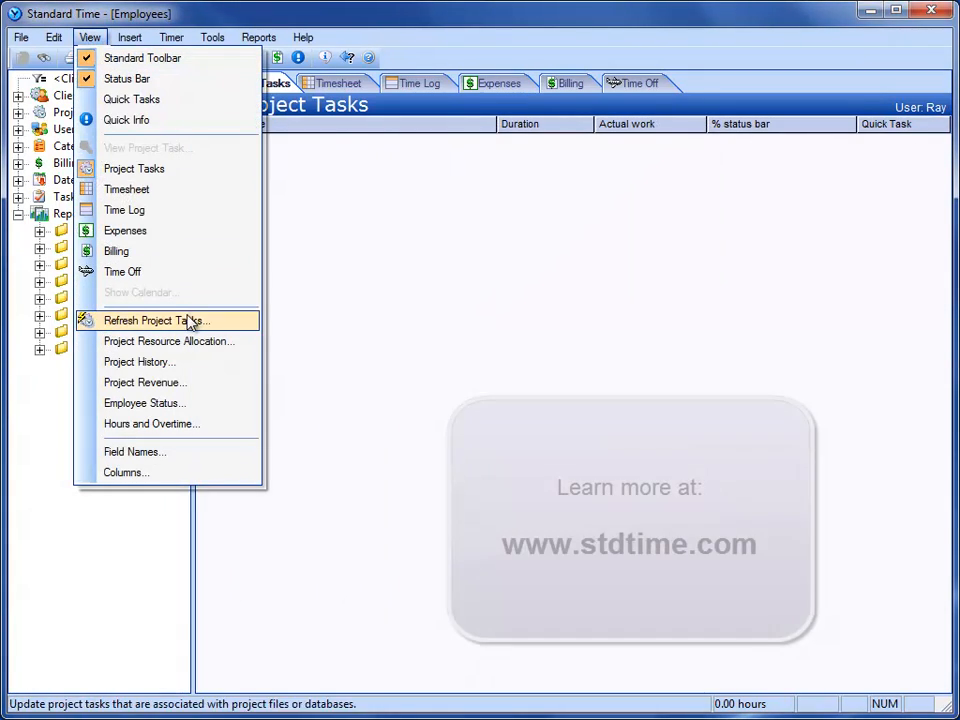
click(170, 341)
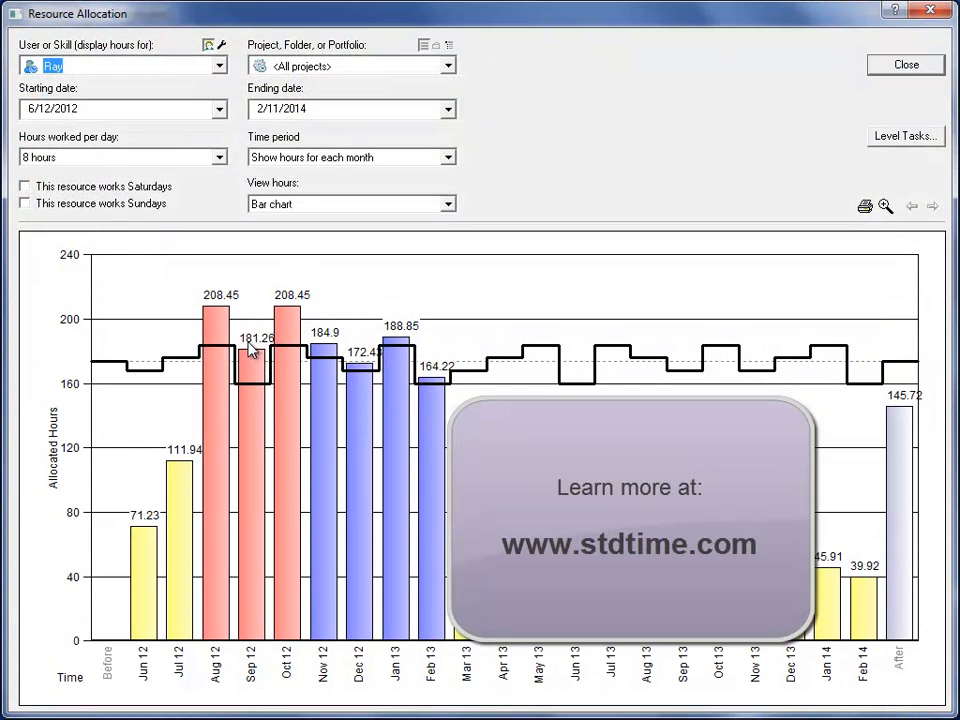